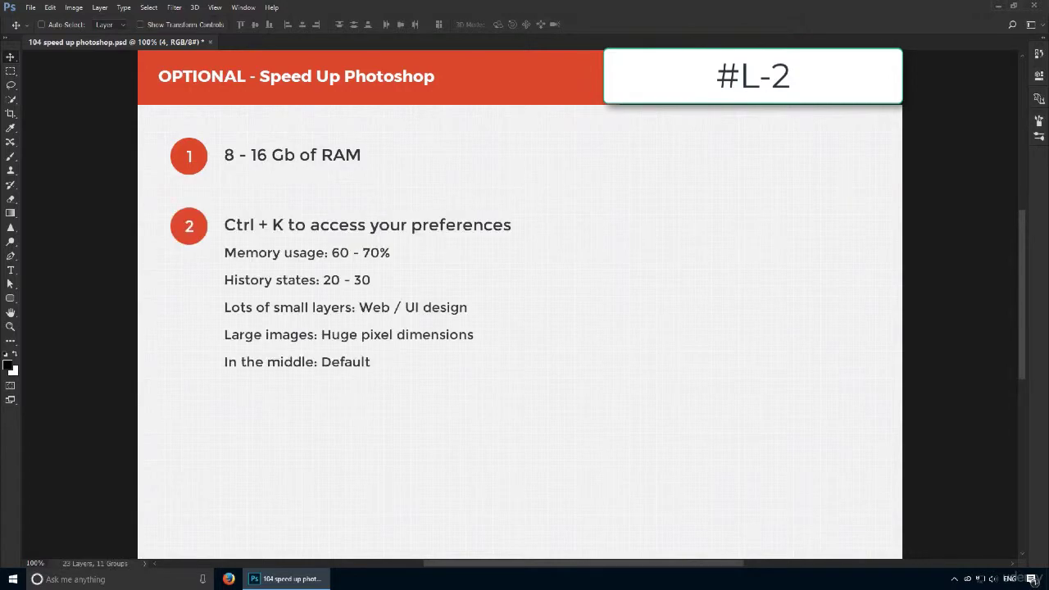
- Allow Photoshop 9388 MB (65%) of memory in the Performance preferences
{"action": "key", "text": "i"}
{"action": "key", "text": "ctrl+k"}
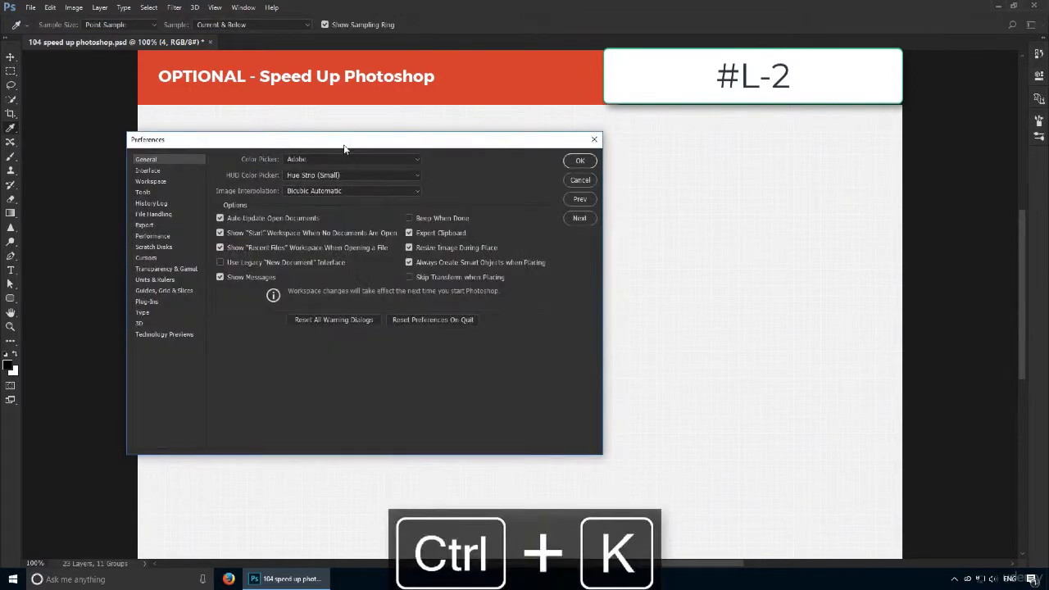
{"action": "left_click_drag", "start_coordinate": [344, 149], "coordinate": [703, 151]}
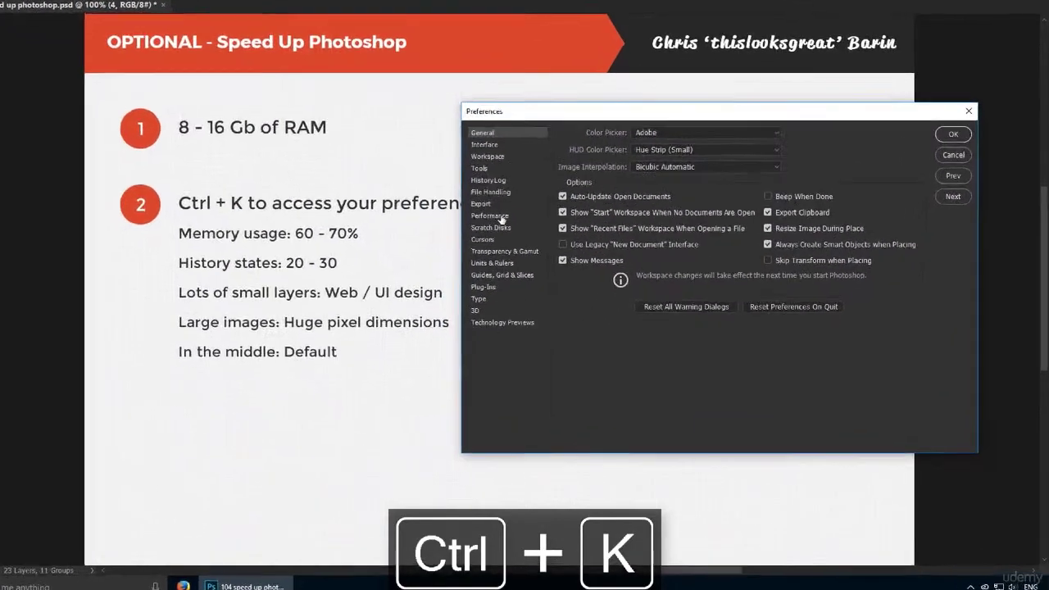
{"action": "left_click", "coordinate": [511, 236]}
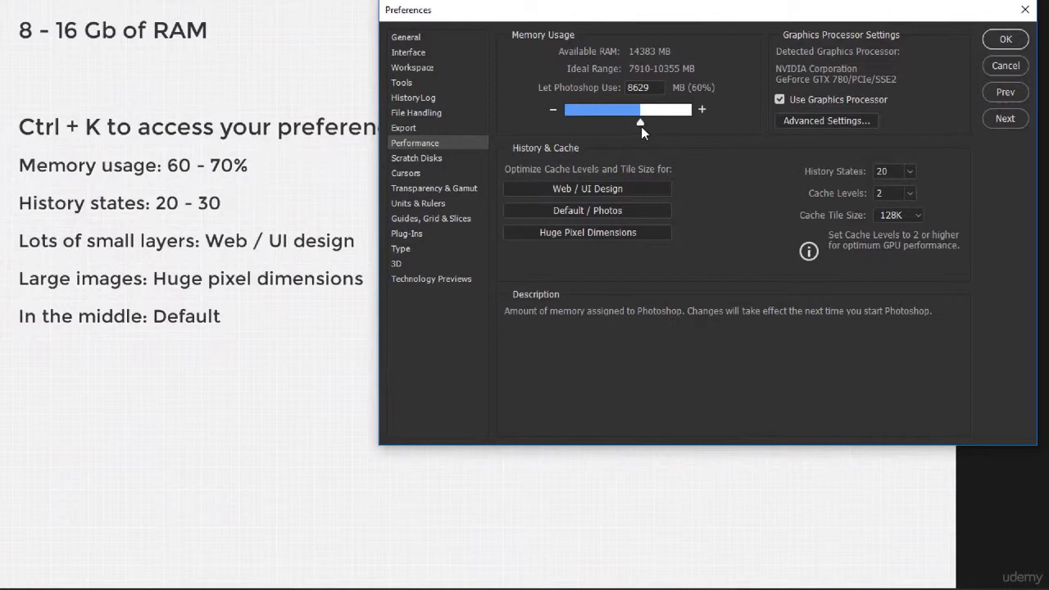
{"action": "mouse_move", "coordinate": [642, 126]}
{"action": "left_mouse_down"}
{"action": "mouse_move", "coordinate": [653, 124]}
{"action": "mouse_move", "coordinate": [632, 125]}
{"action": "mouse_move", "coordinate": [663, 126]}
{"action": "mouse_move", "coordinate": [648, 123]}
{"action": "left_mouse_up"}
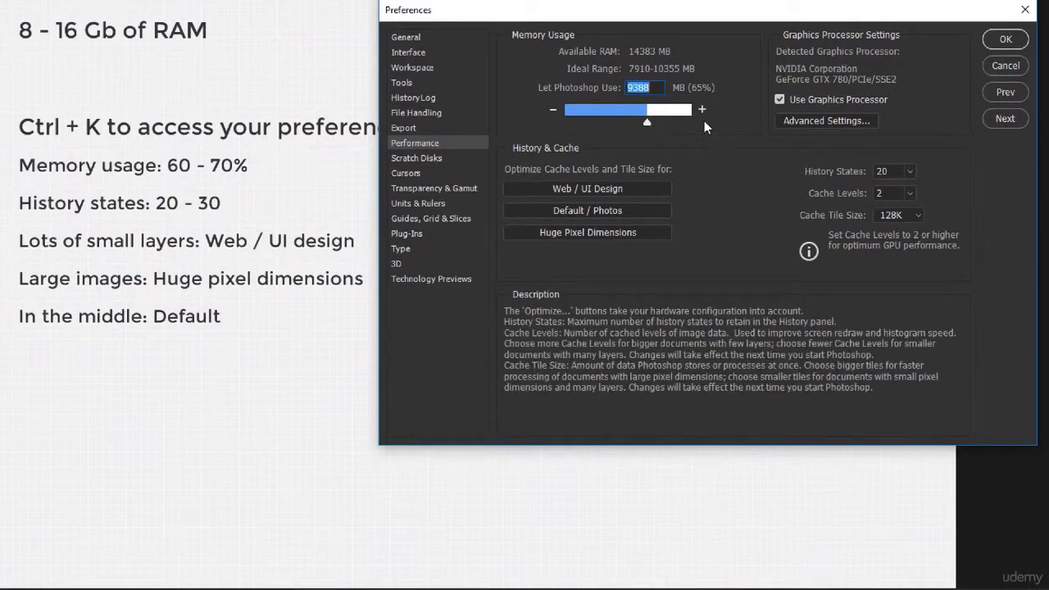
{"action": "left_click", "coordinate": [643, 87]}
- Set History States to 25
{"action": "left_click", "coordinate": [909, 192]}
{"action": "mouse_move", "coordinate": [913, 192]}
{"action": "left_mouse_down"}
{"action": "mouse_move", "coordinate": [941, 191]}
{"action": "mouse_move", "coordinate": [910, 190]}
{"action": "left_mouse_up"}
{"action": "left_click_drag", "start_coordinate": [915, 191], "coordinate": [915, 191]}
- Apply the Web / UI Design cache preset (level 2, 128K tiles) and close the preferences
{"action": "left_click", "coordinate": [624, 189]}
{"action": "left_click", "coordinate": [603, 235]}
{"action": "left_click", "coordinate": [630, 192]}
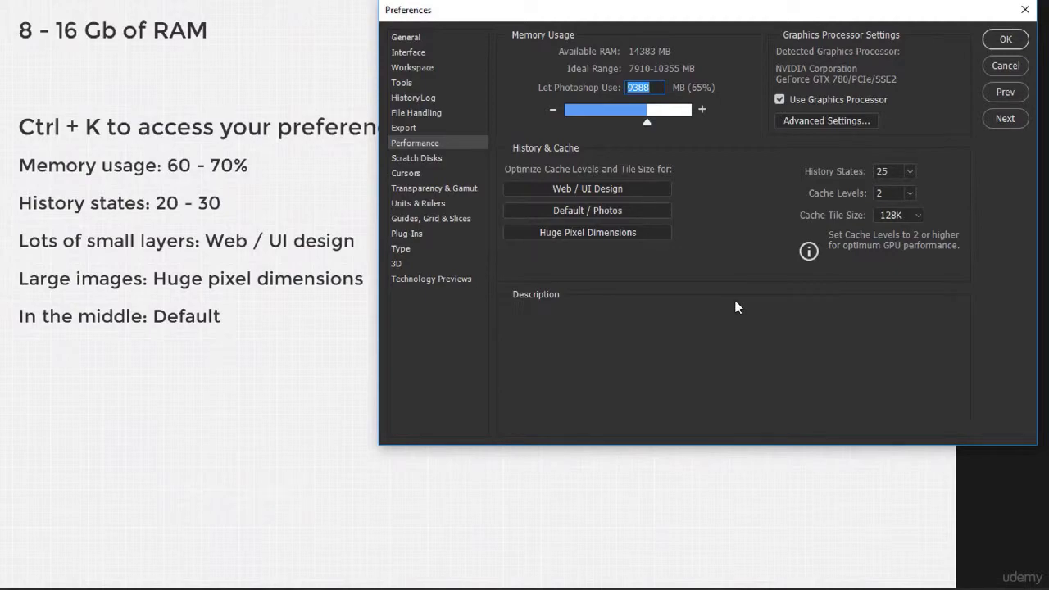
{"action": "left_click", "coordinate": [1006, 38]}
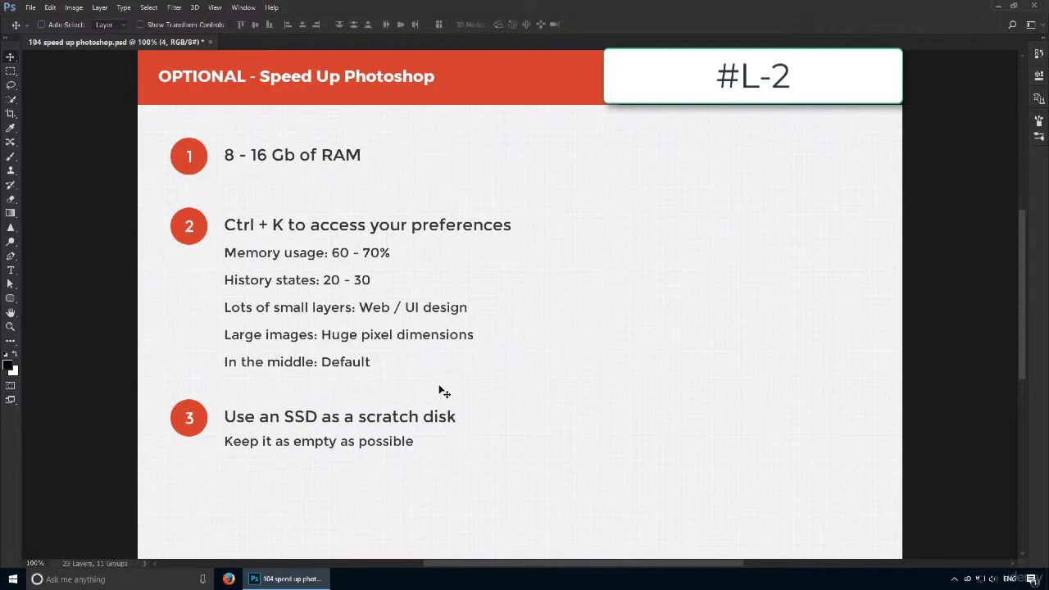
- Enable the F:\ drive (70.89GB free) as a scratch disk alongside C:\ in Scratch Disks preferences
{"action": "key", "text": "ctrl+k"}
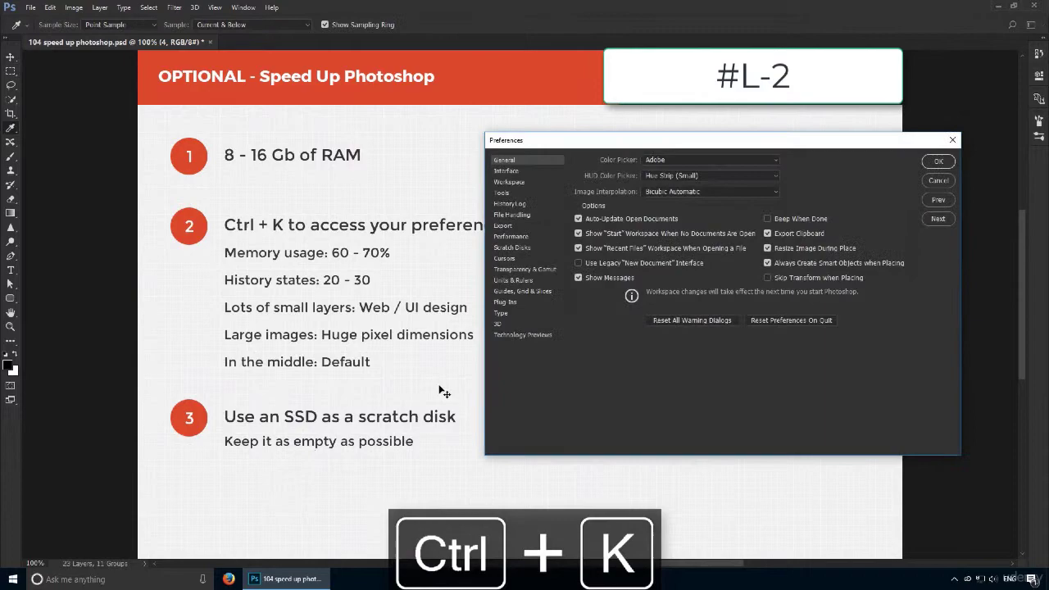
{"action": "left_click", "coordinate": [525, 248]}
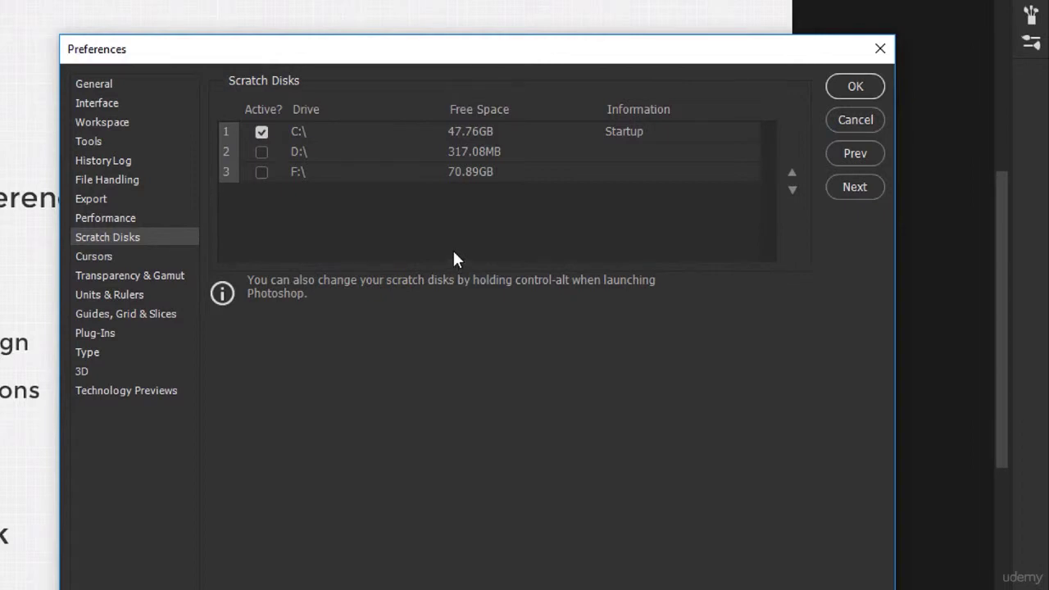
{"action": "left_click", "coordinate": [330, 132]}
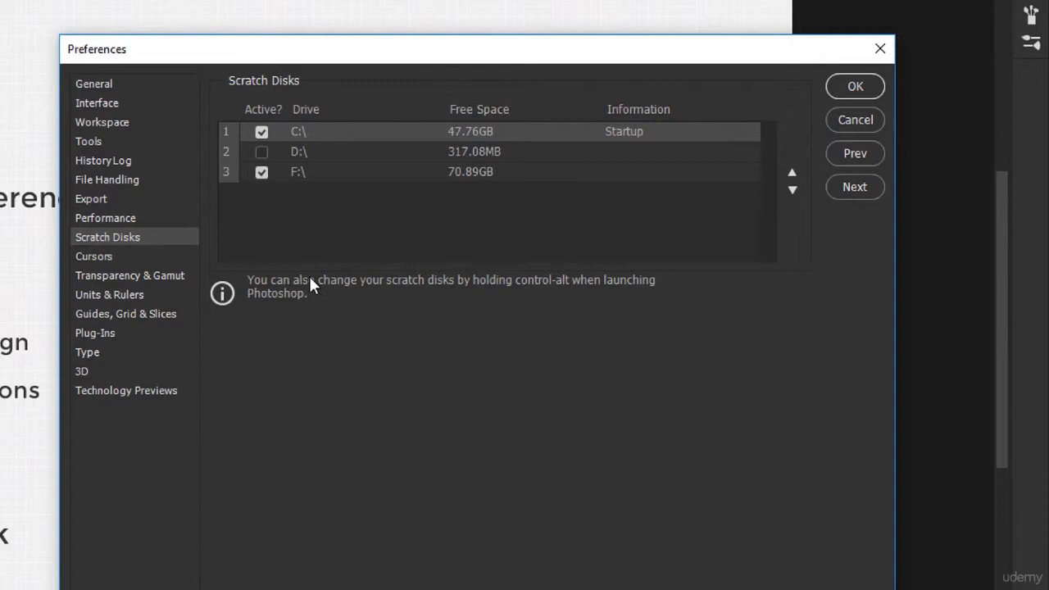
- Move F:\ to second place in the scratch disk order, just below C:\, and save
{"action": "left_click", "coordinate": [344, 173]}
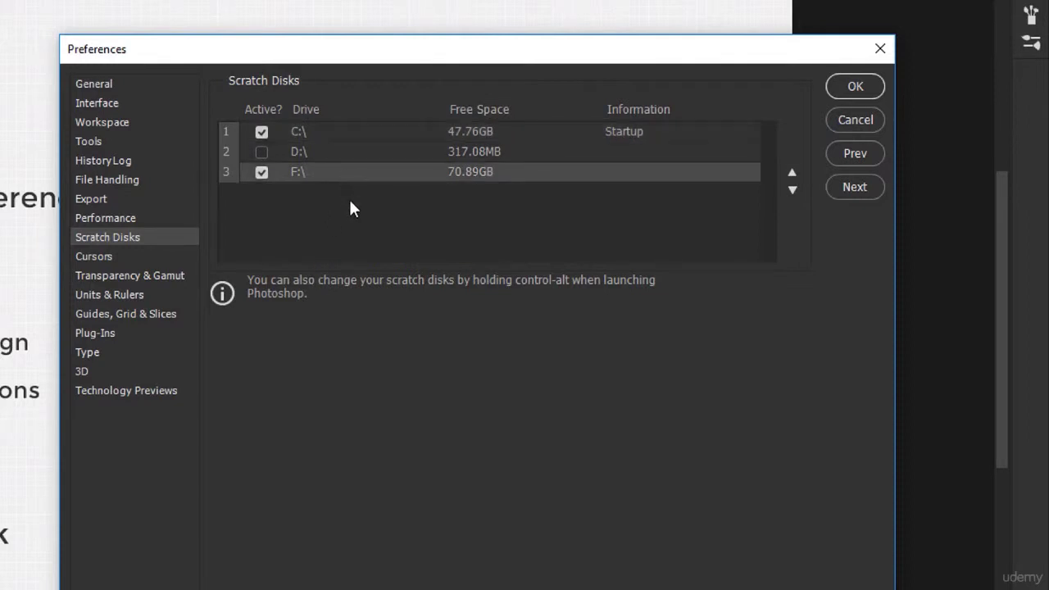
{"action": "left_click", "coordinate": [792, 176]}
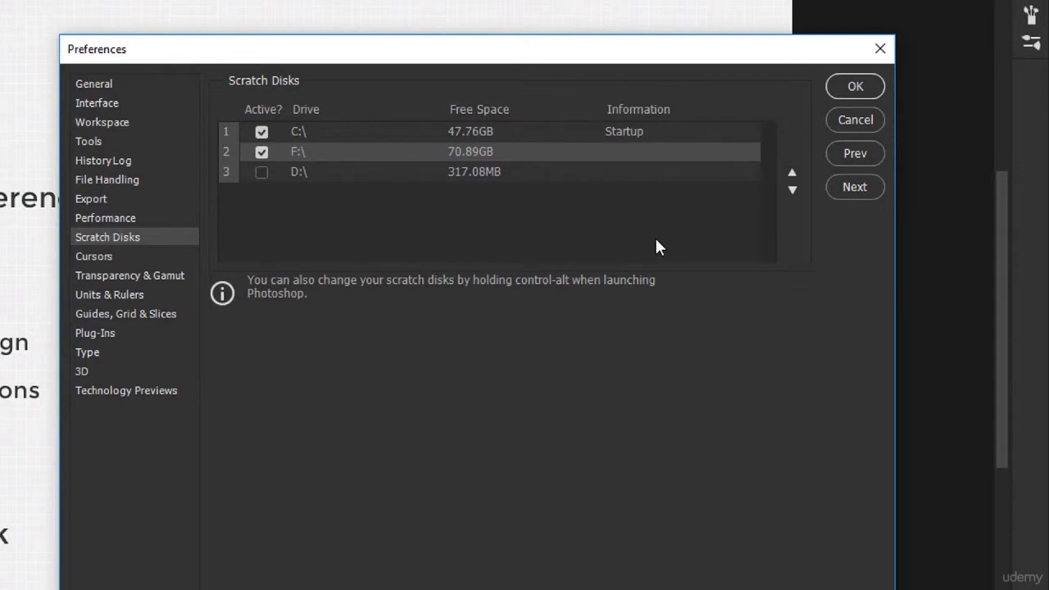
{"action": "left_click", "coordinate": [792, 190]}
{"action": "left_click", "coordinate": [792, 175]}
{"action": "left_click", "coordinate": [792, 175]}
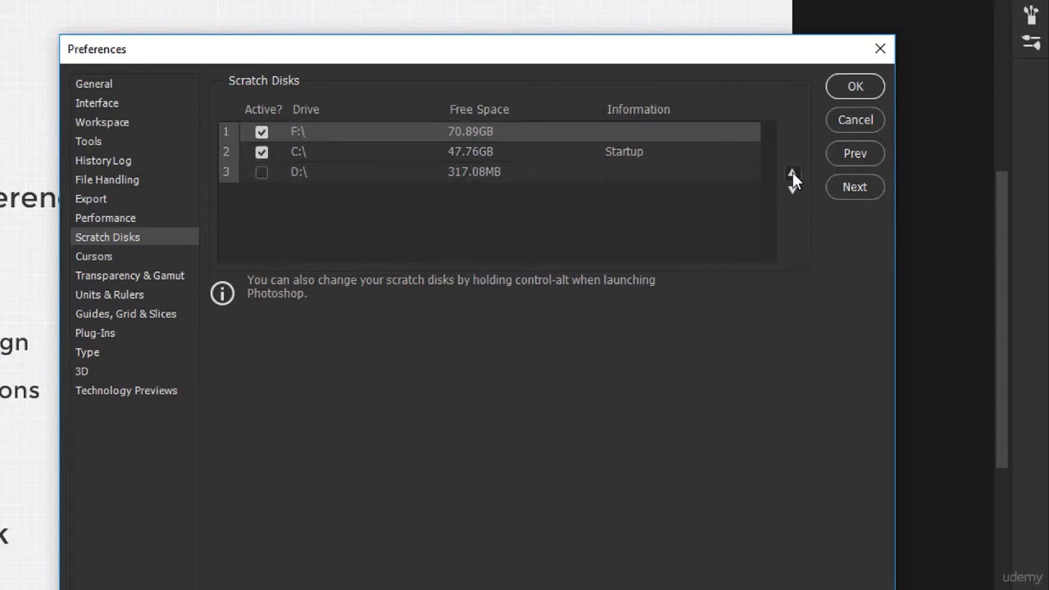
{"action": "left_click", "coordinate": [792, 190]}
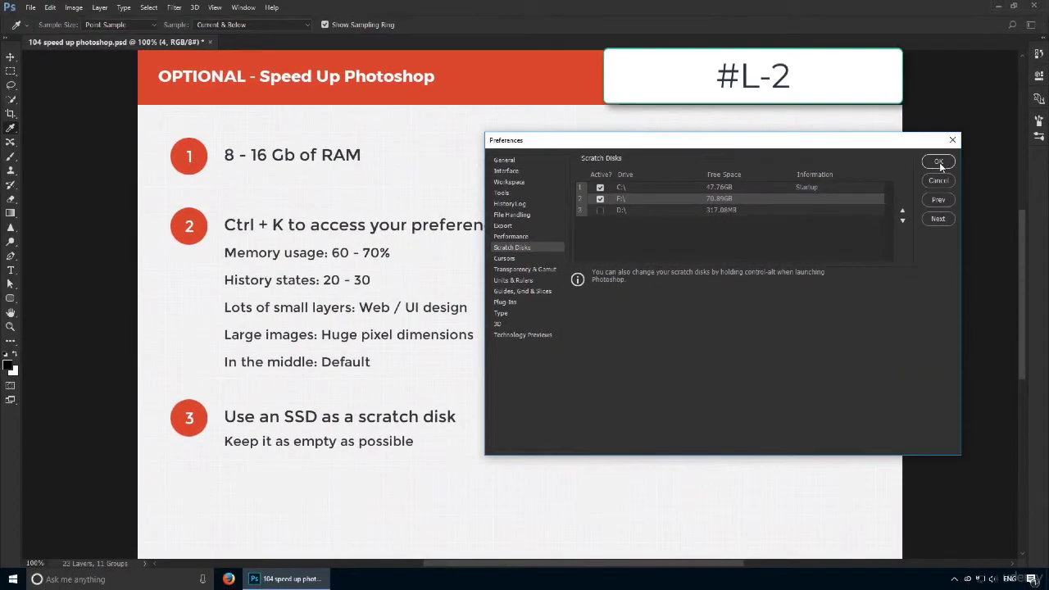
{"action": "left_click", "coordinate": [940, 162]}
{"action": "key", "text": "v"}
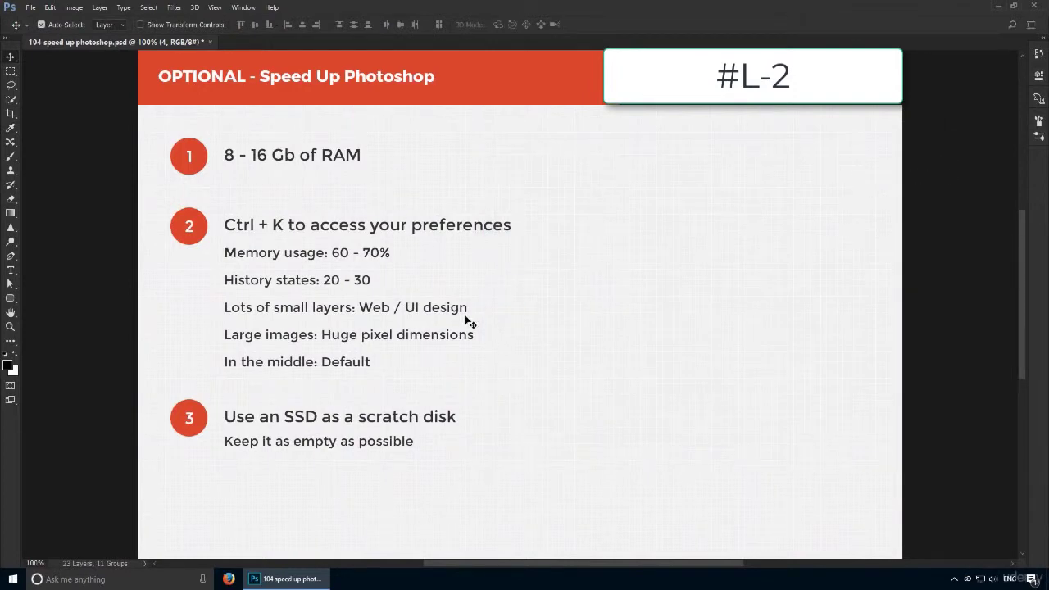
- Create a Web Large document and show Efficiency (100%) in the status bar
{"action": "key", "text": "ctrl+n"}
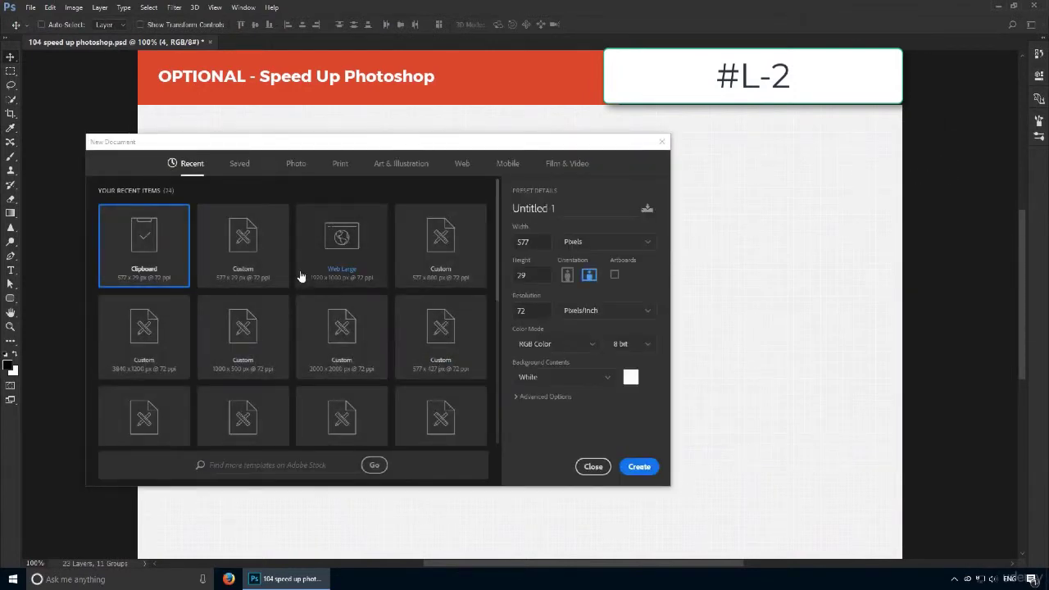
{"action": "double_click", "coordinate": [336, 244]}
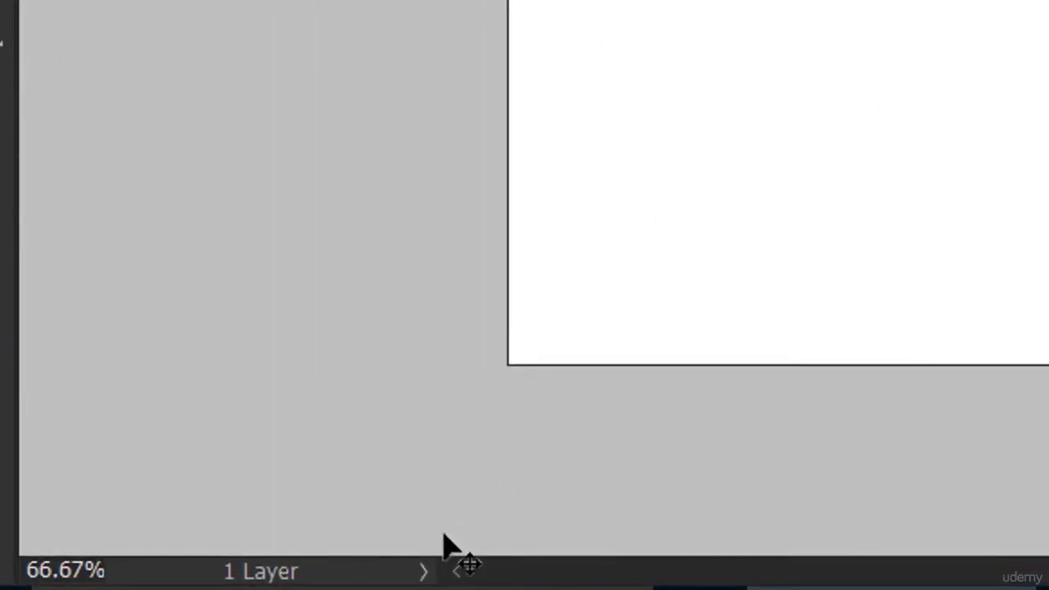
{"action": "left_click", "coordinate": [426, 571]}
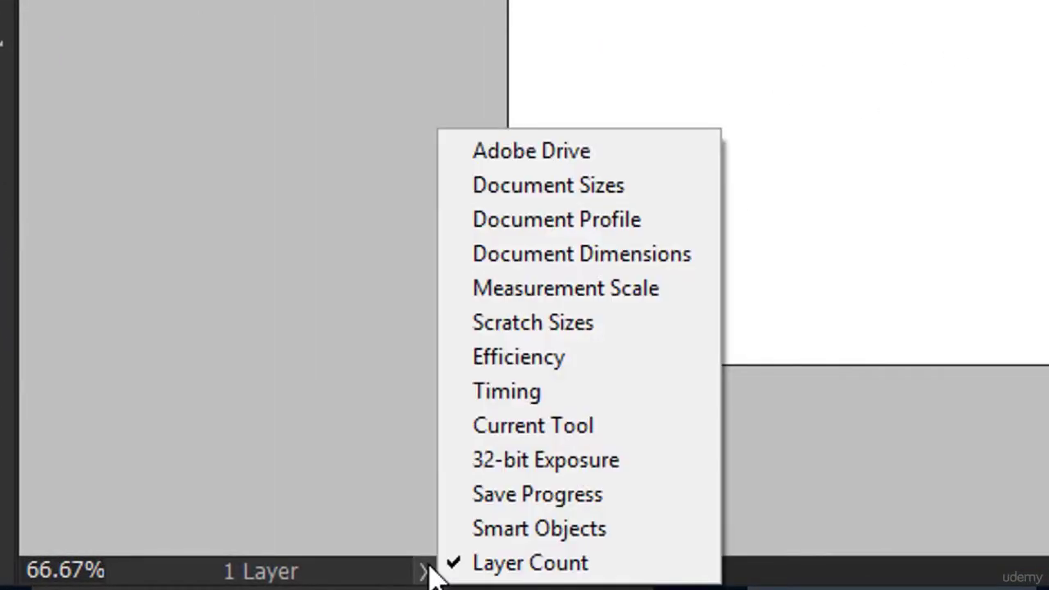
{"action": "left_click", "coordinate": [586, 370]}
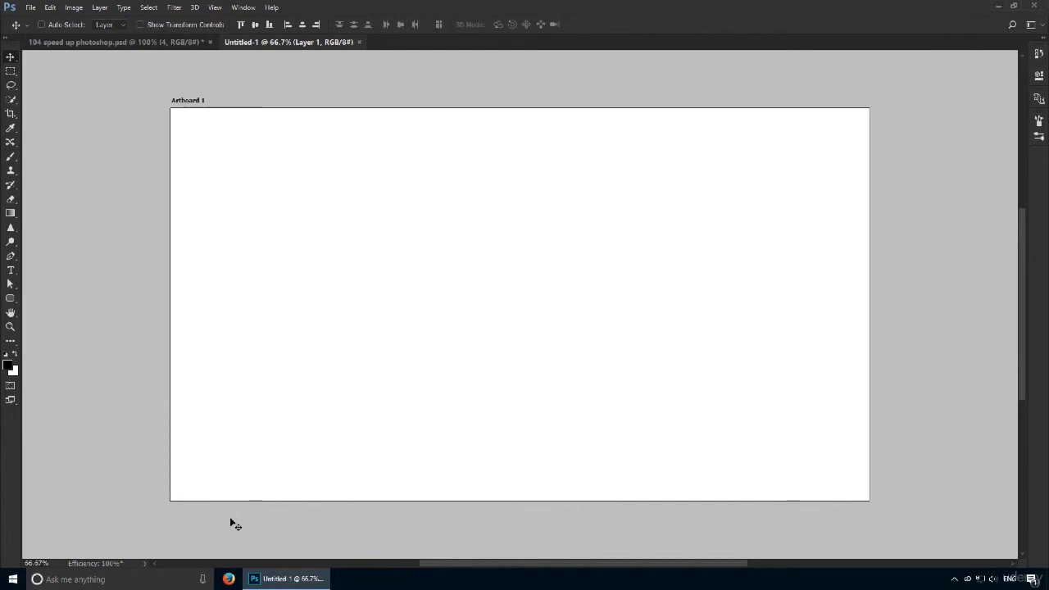
- Return to 104 speed up photoshop.psd and scroll to the Check your efficiency tip
{"action": "left_click", "coordinate": [113, 43]}
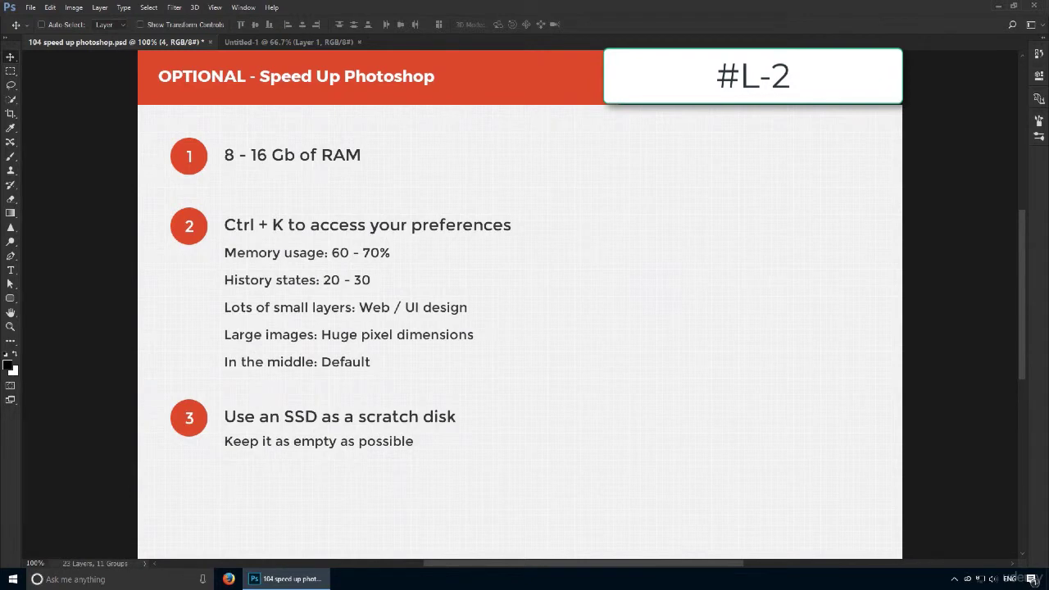
{"action": "scroll", "coordinate": [249, 428], "scroll_direction": "down", "scroll_amount": 3}
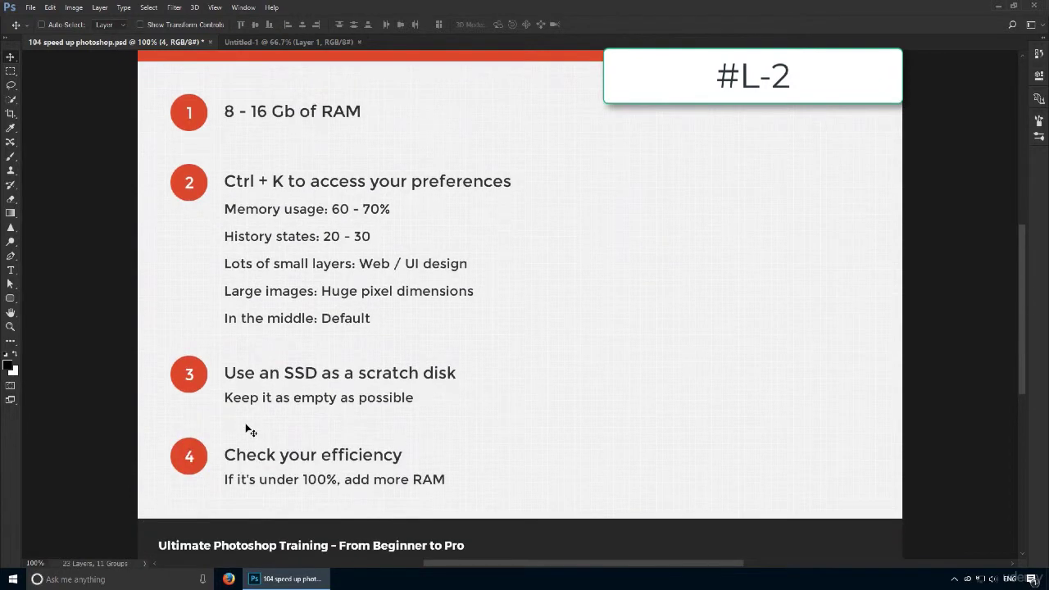